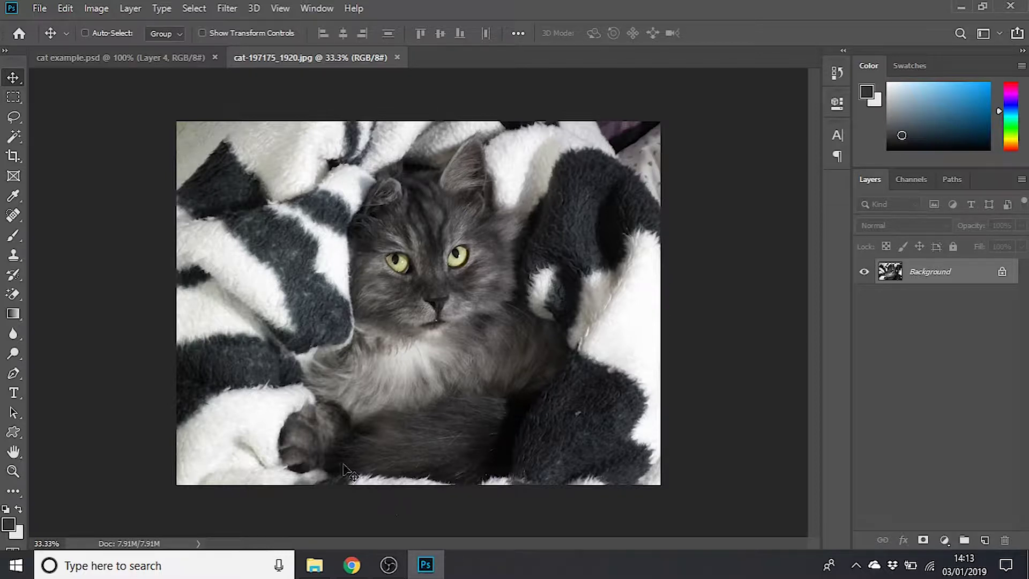
- Try resizing the cat photo to 500 px wide, then undo the resize
click(93, 10)
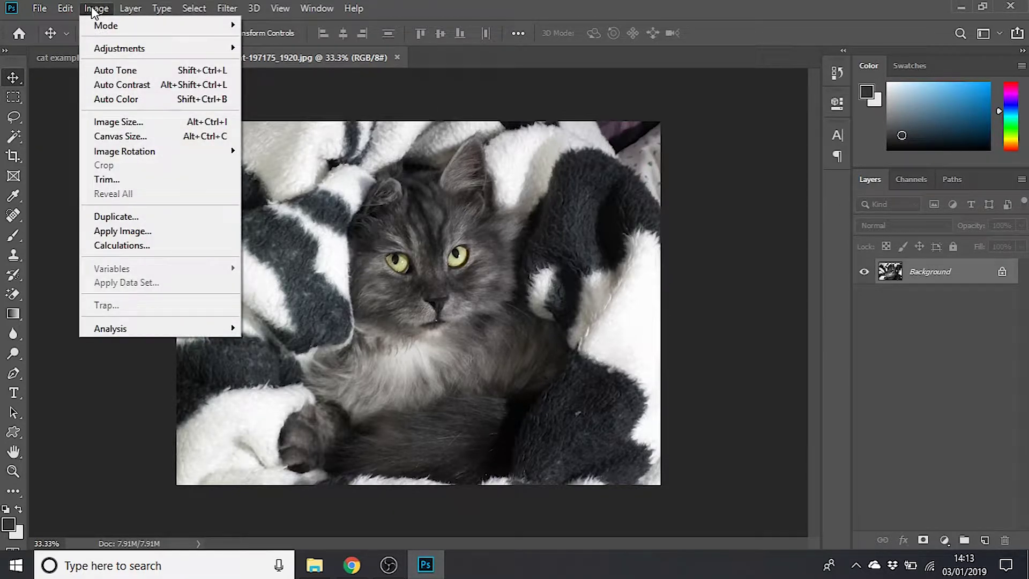
click(119, 120)
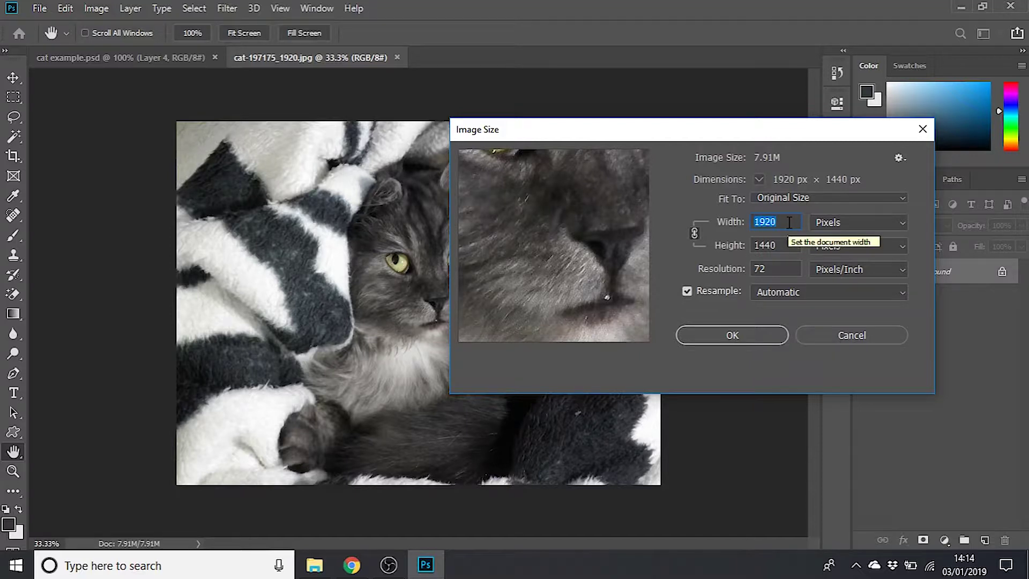
text(500)
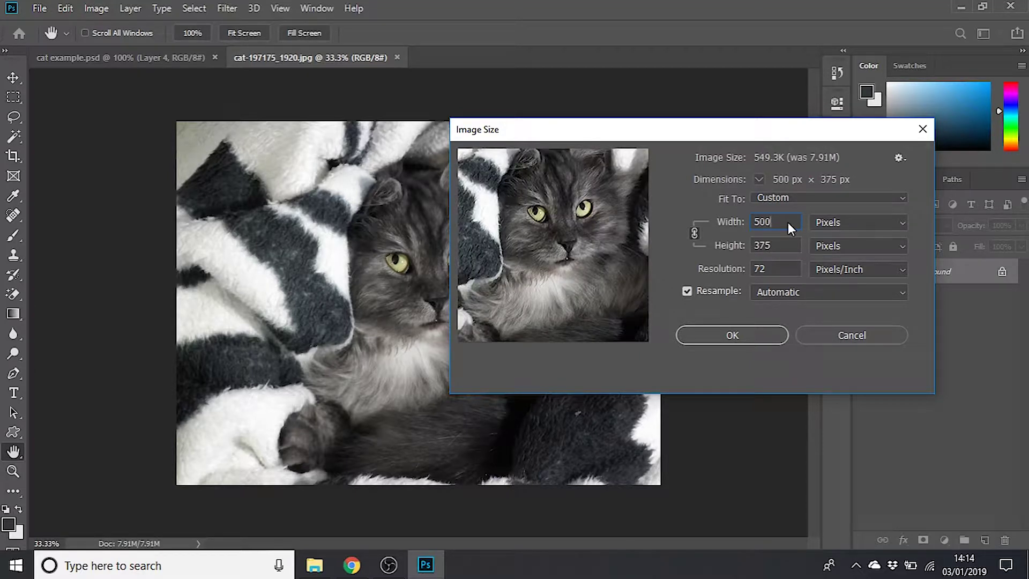
click(759, 332)
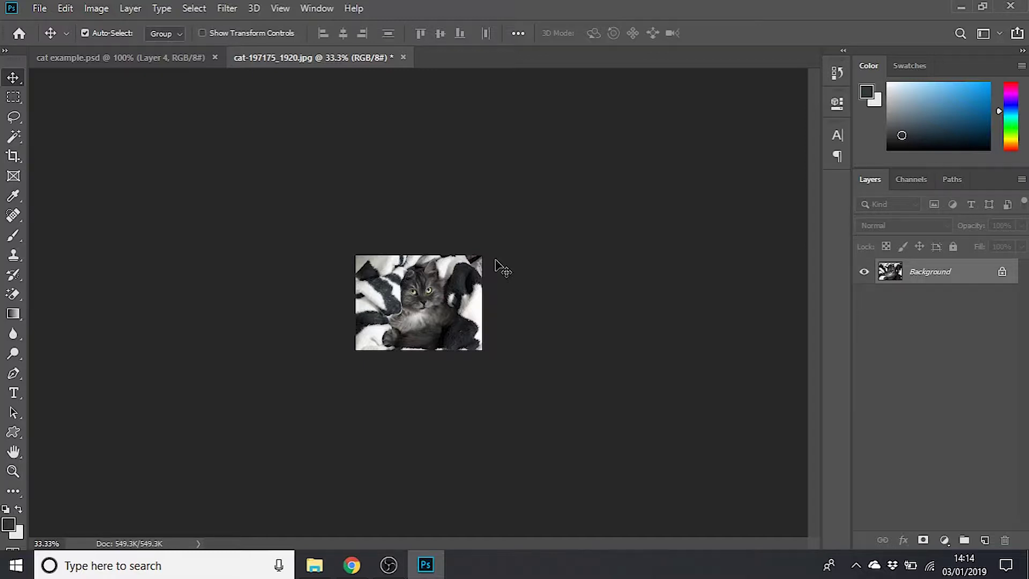
key(ctrl+z)
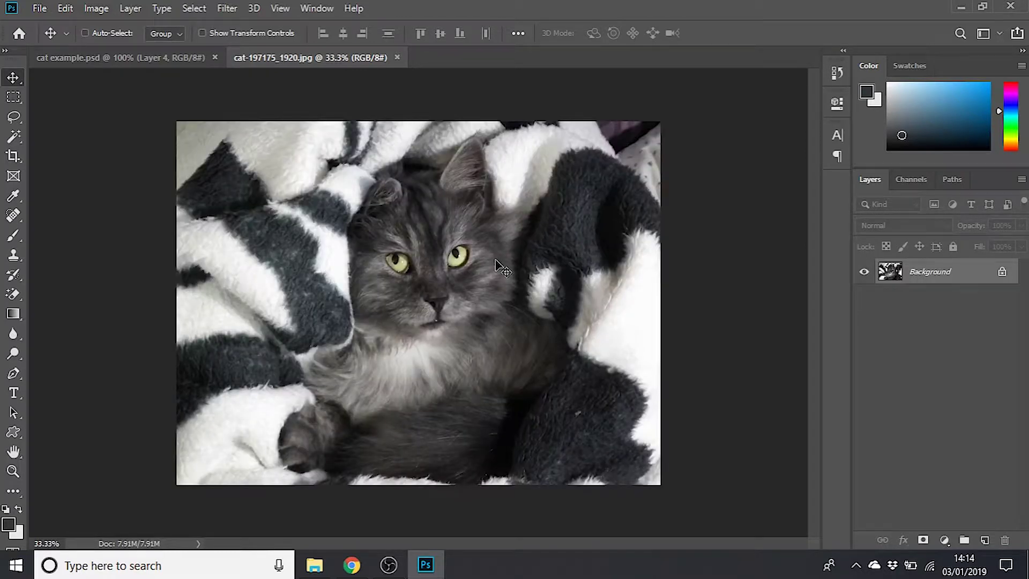
- Try a squeezed 500 × 1440 image resize of the cat photo, then undo it
click(92, 10)
click(124, 122)
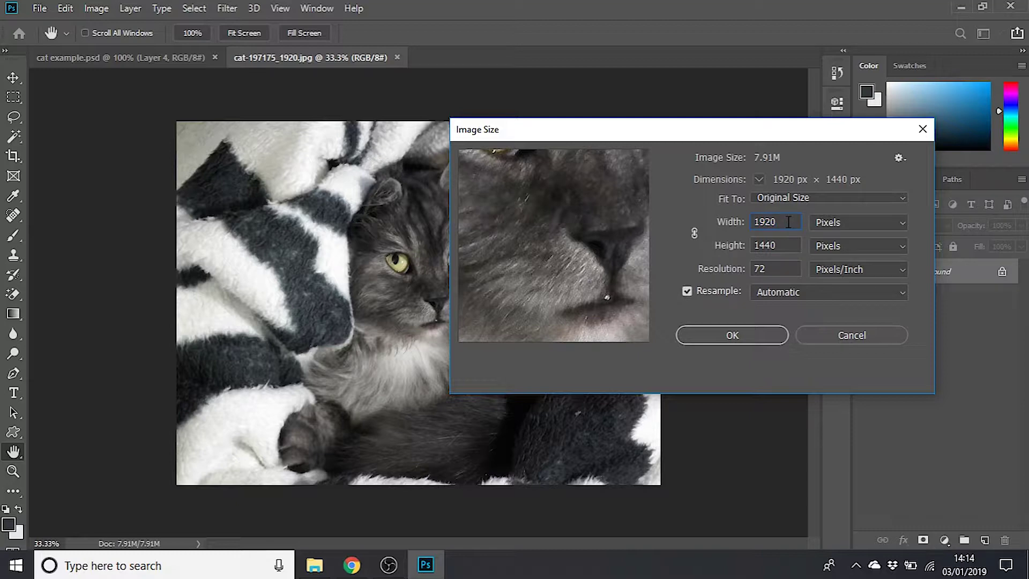
text(500)
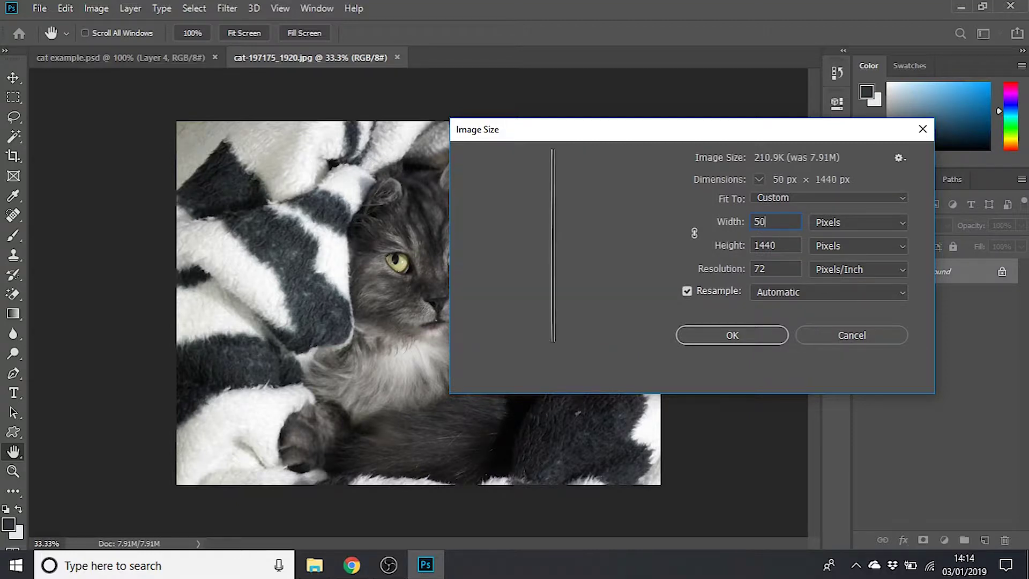
click(742, 331)
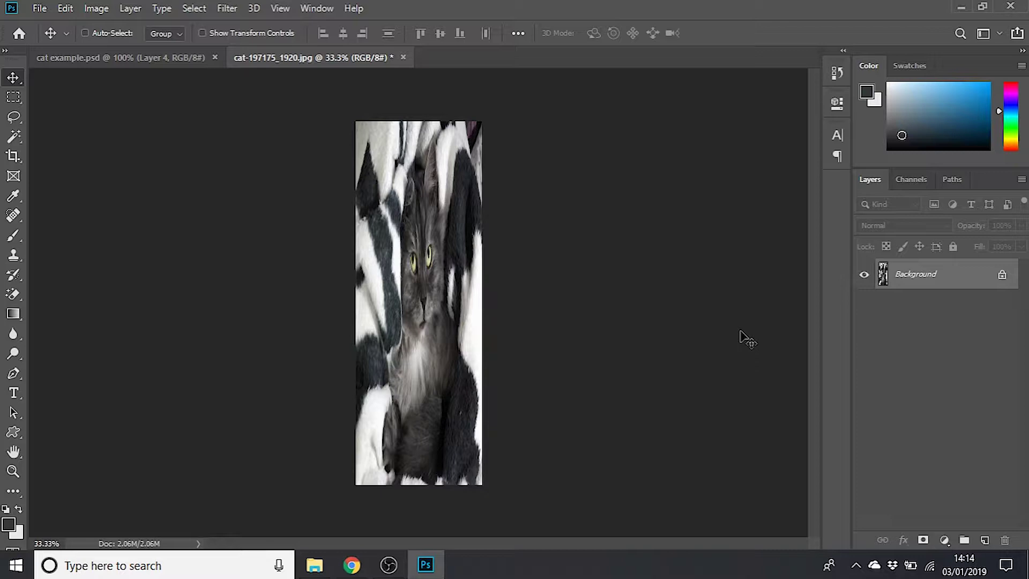
key(ctrl)
key(ctrl+z)
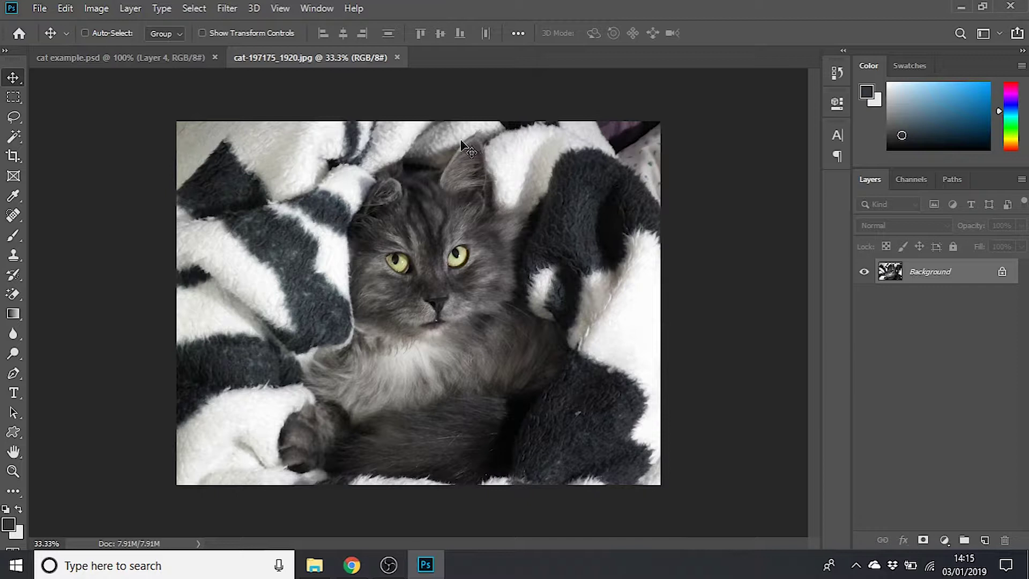
- Try clipping the canvas to a 1440 × 1440 square, then undo the crop
click(96, 9)
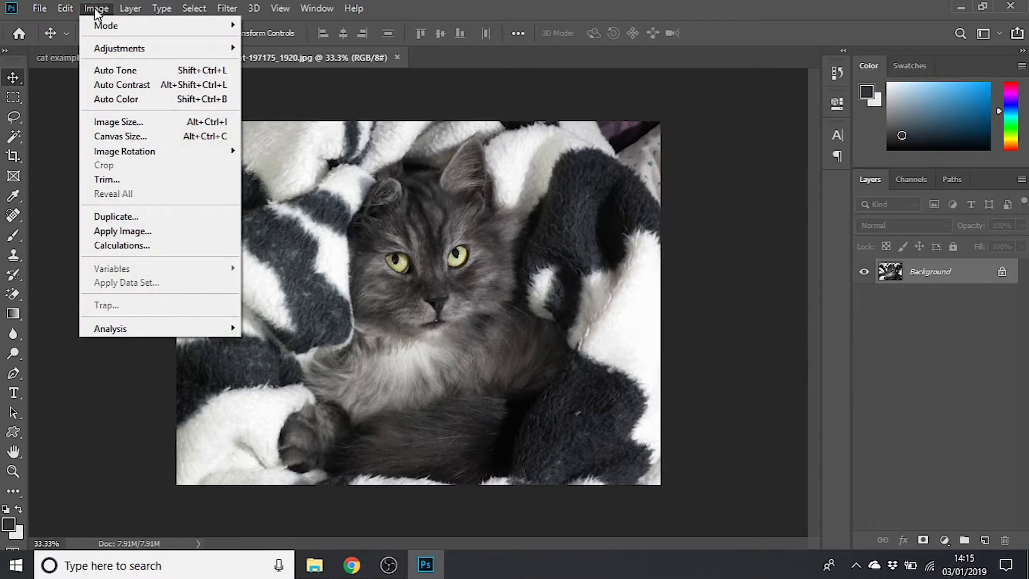
click(121, 137)
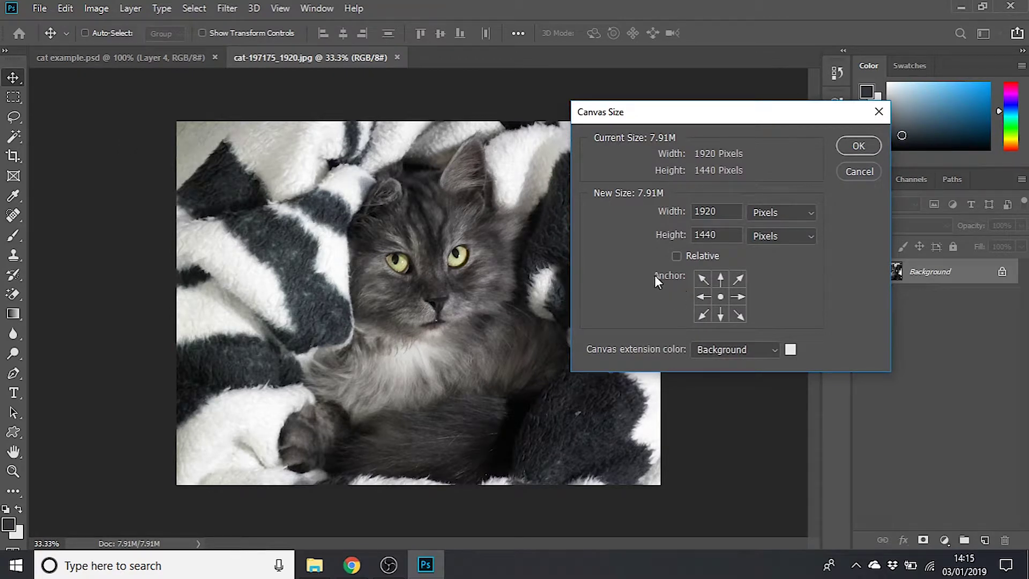
click(699, 255)
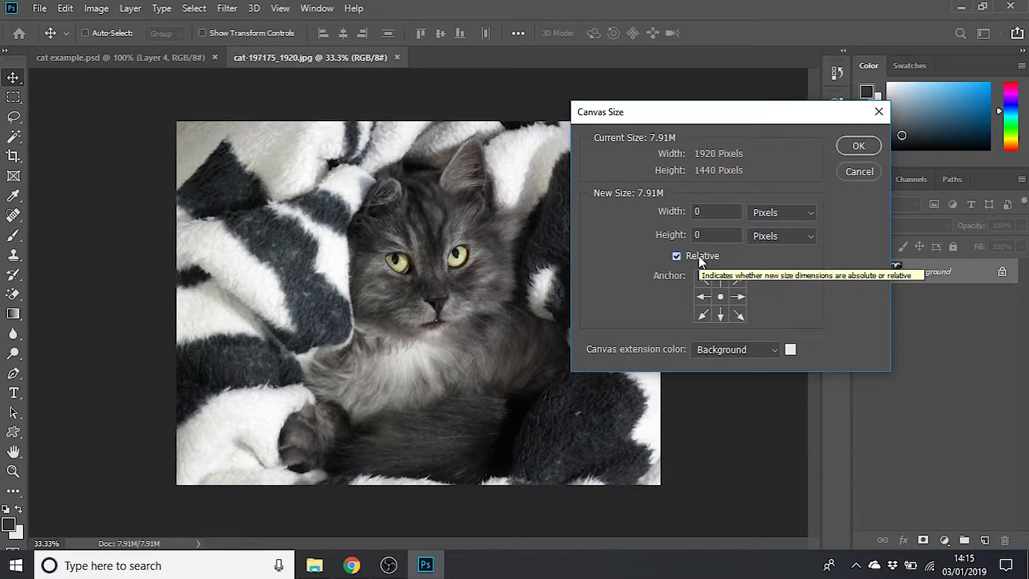
click(699, 257)
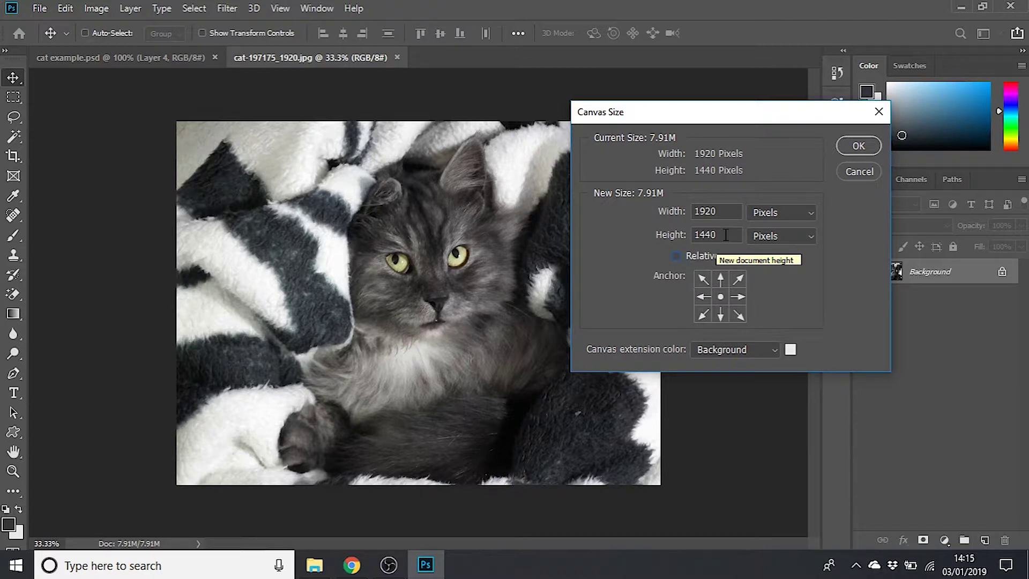
double_click(718, 211)
text(1440)
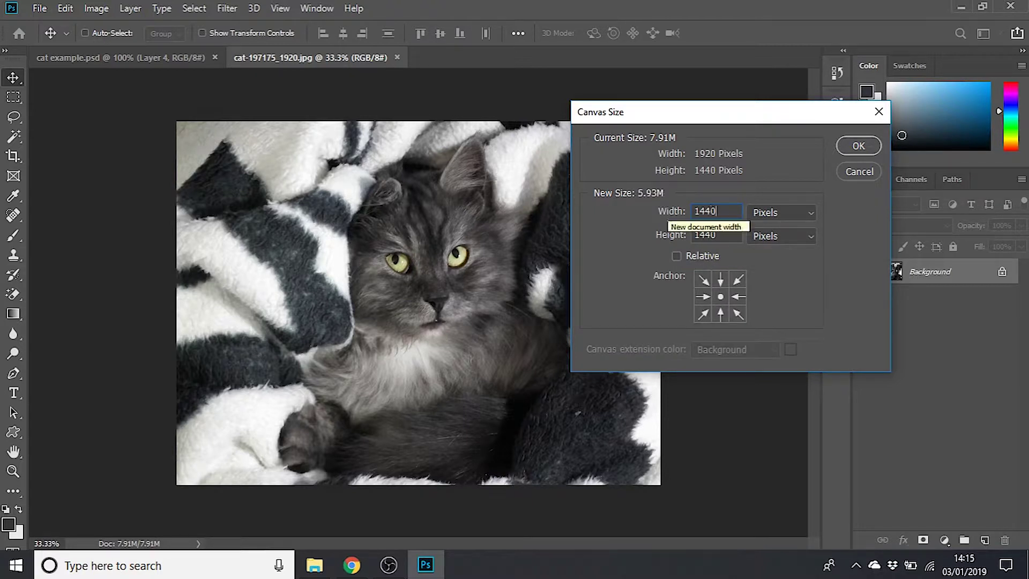
click(860, 146)
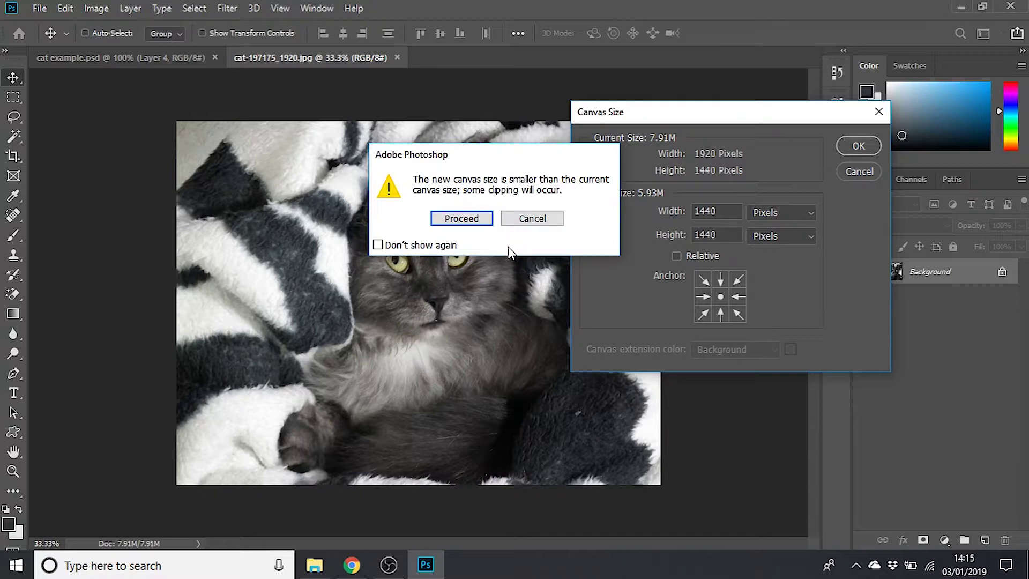
click(465, 218)
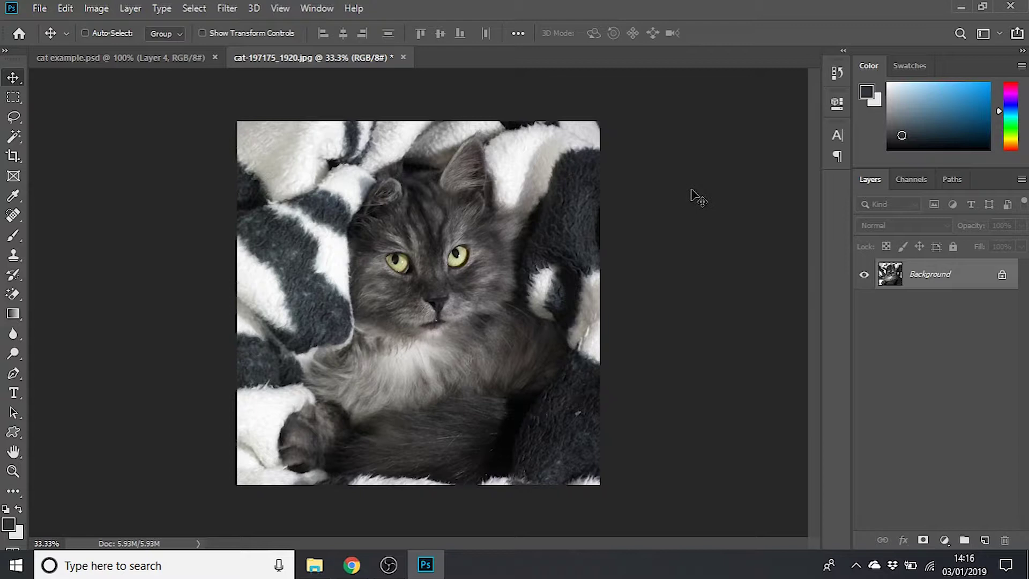
key(ctrl+z)
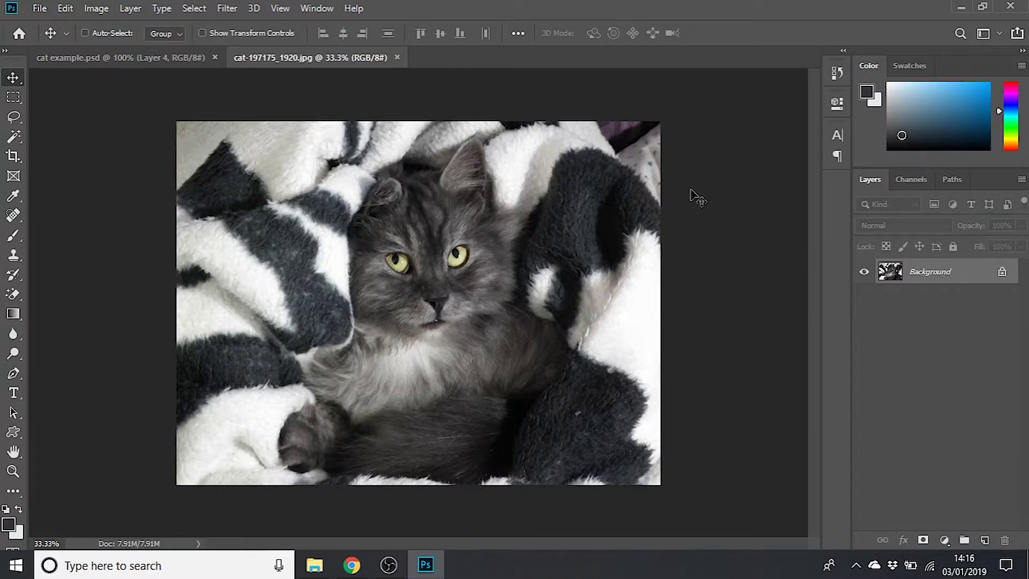
- Copy the entire cat photo and paste it into cat example.psd as Layer 5
click(130, 58)
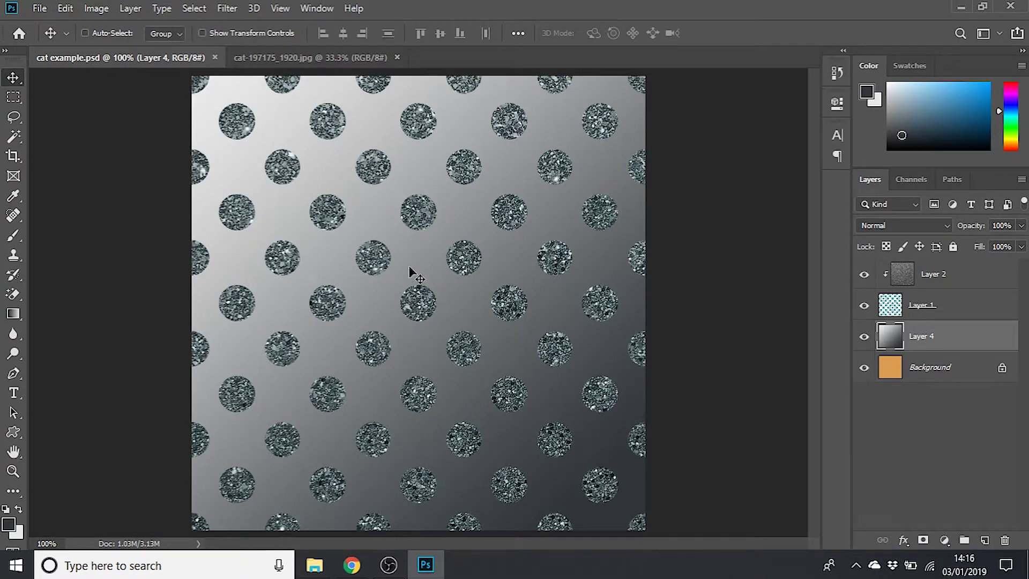
click(293, 57)
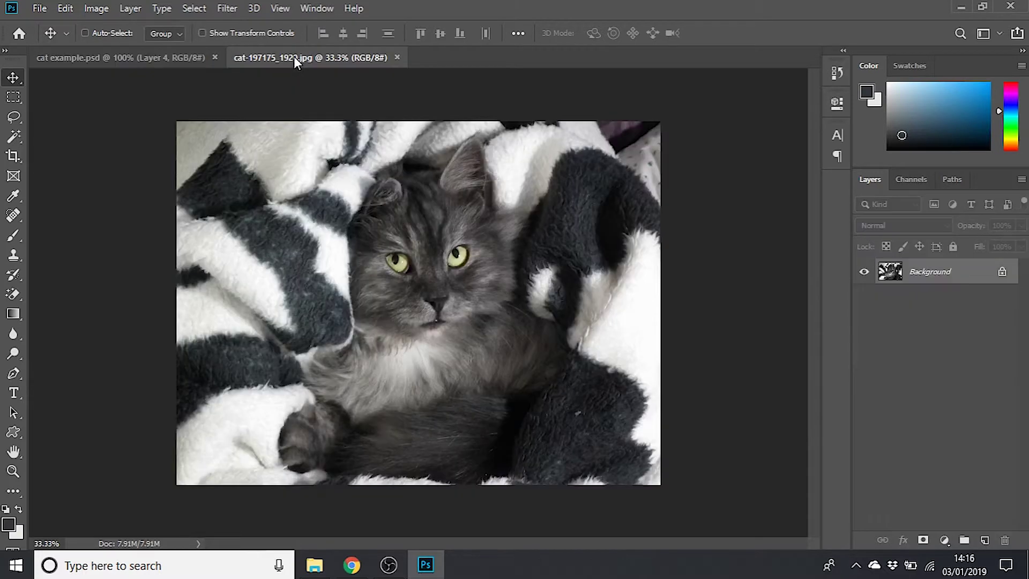
key(ctrl+a)
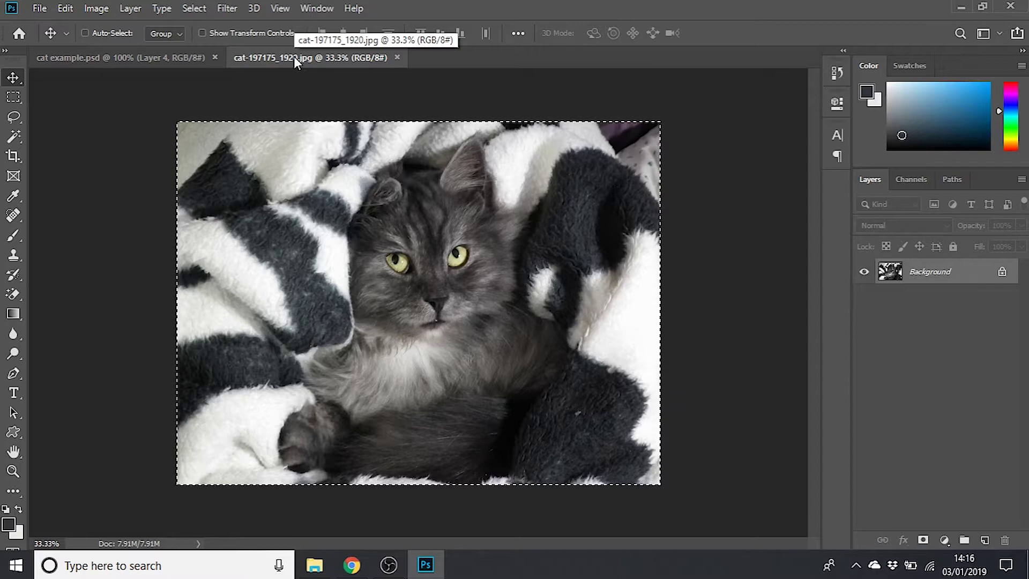
key(ctrl)
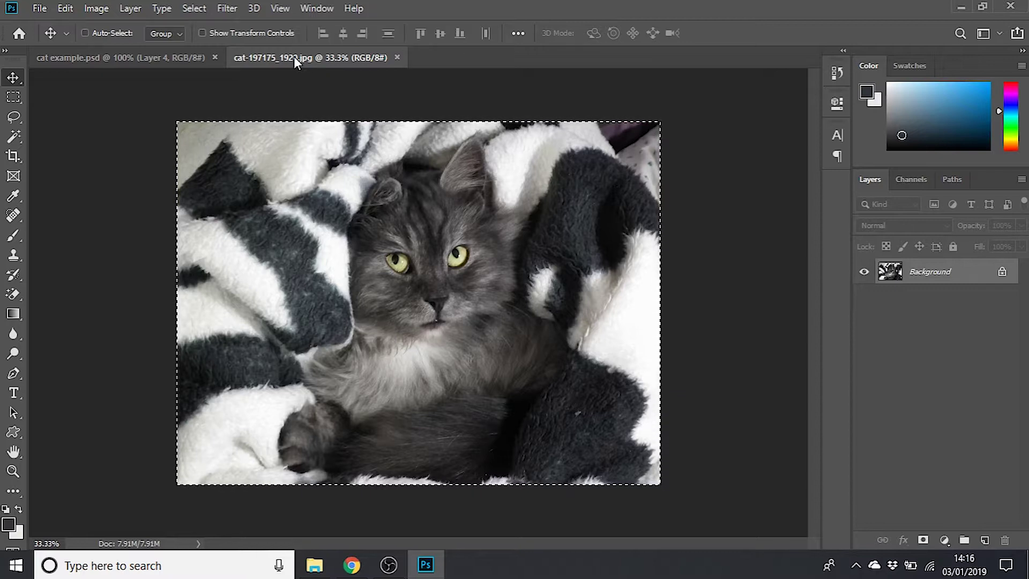
click(127, 60)
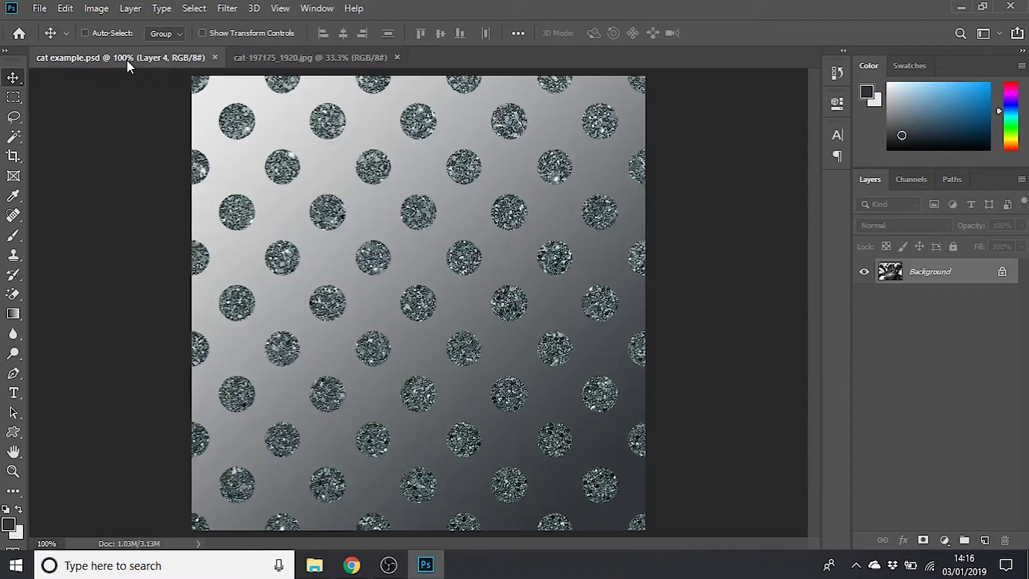
key(ctrl)
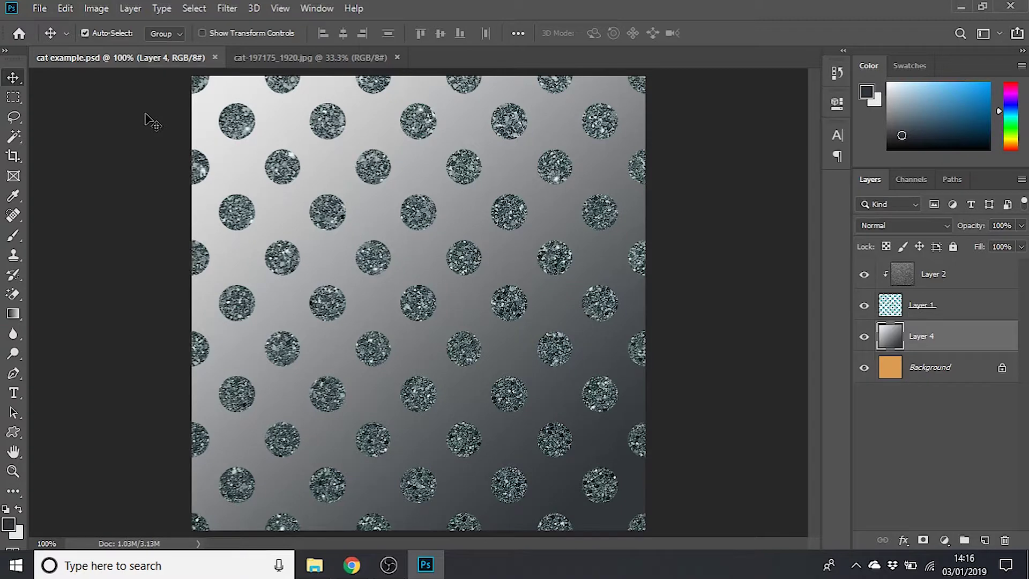
key(ctrl+v)
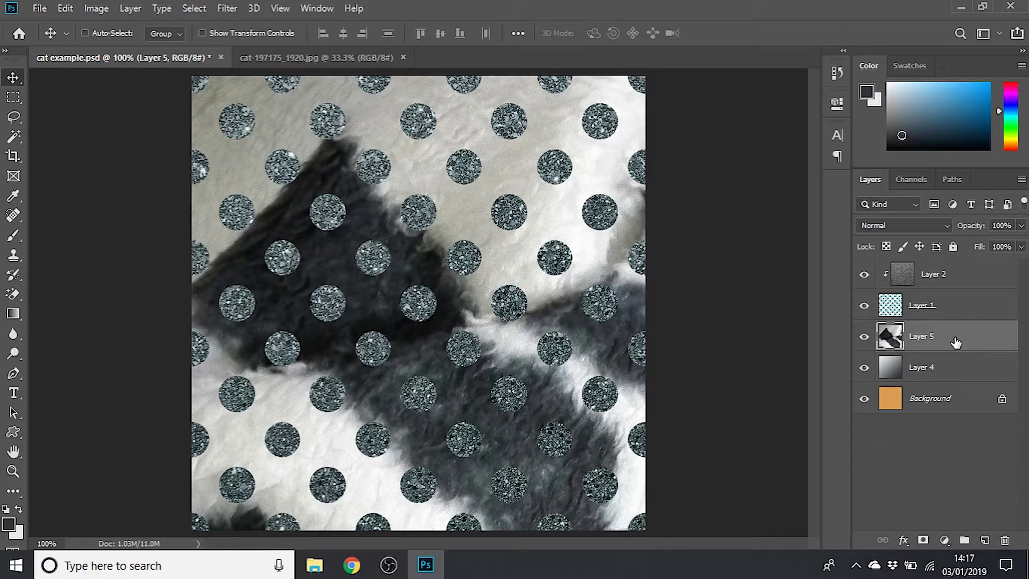
- Drag Layer 5 above Layer 2 so the cat photo covers the polka dots
drag(959, 342, 965, 265)
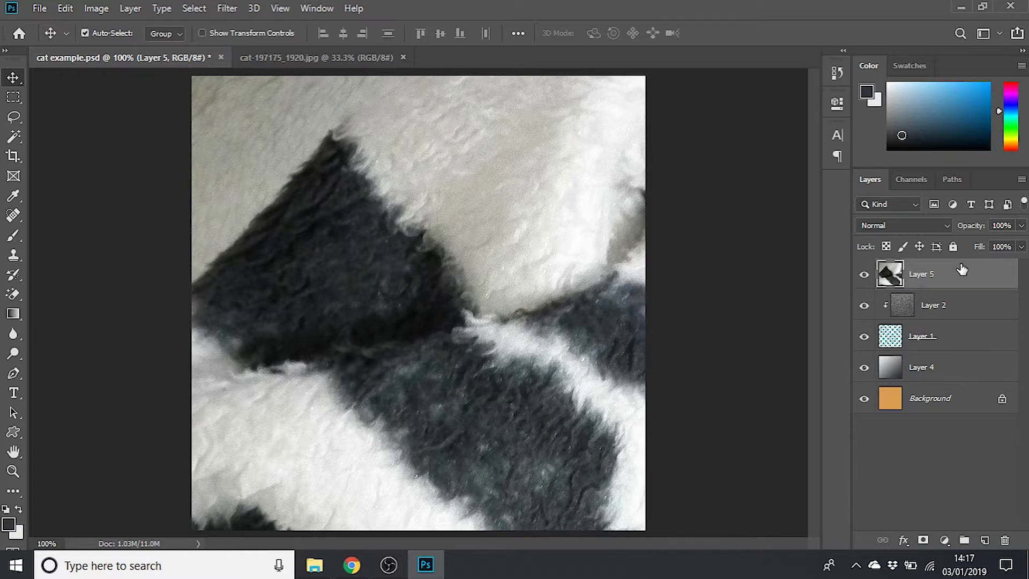
key(ctrl+minus)
key(ctrl+minus)
key(ctrl+minus)
key(ctrl+minus)
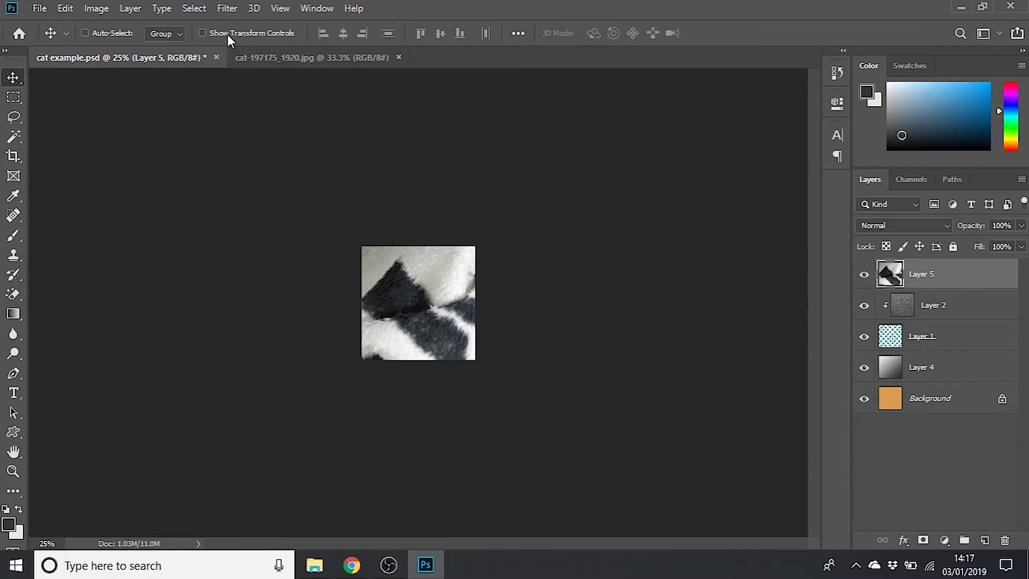
- Scale the cat photo on Layer 5 to 25.77% and centre it on the canvas
click(203, 33)
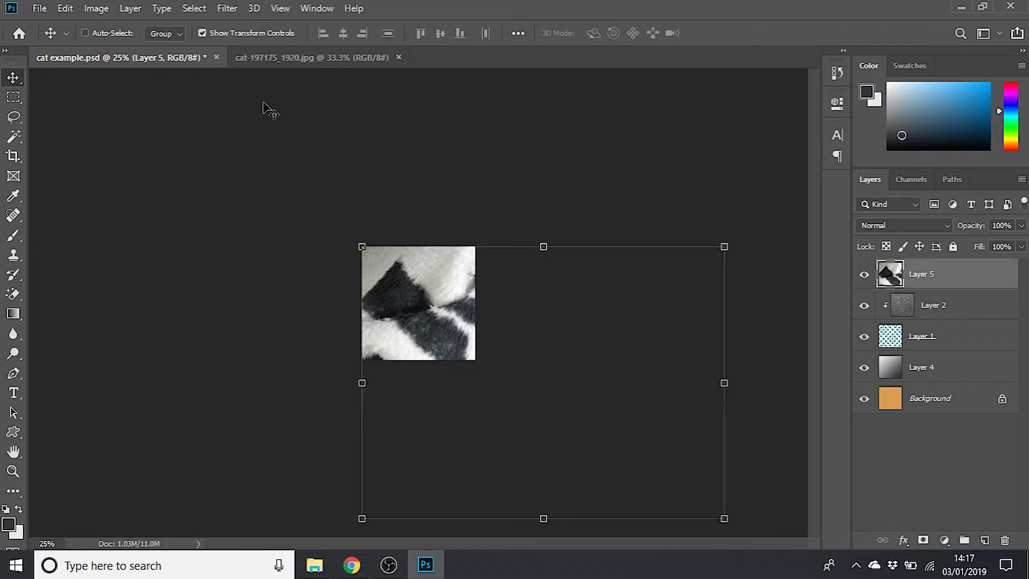
drag(724, 519, 463, 305)
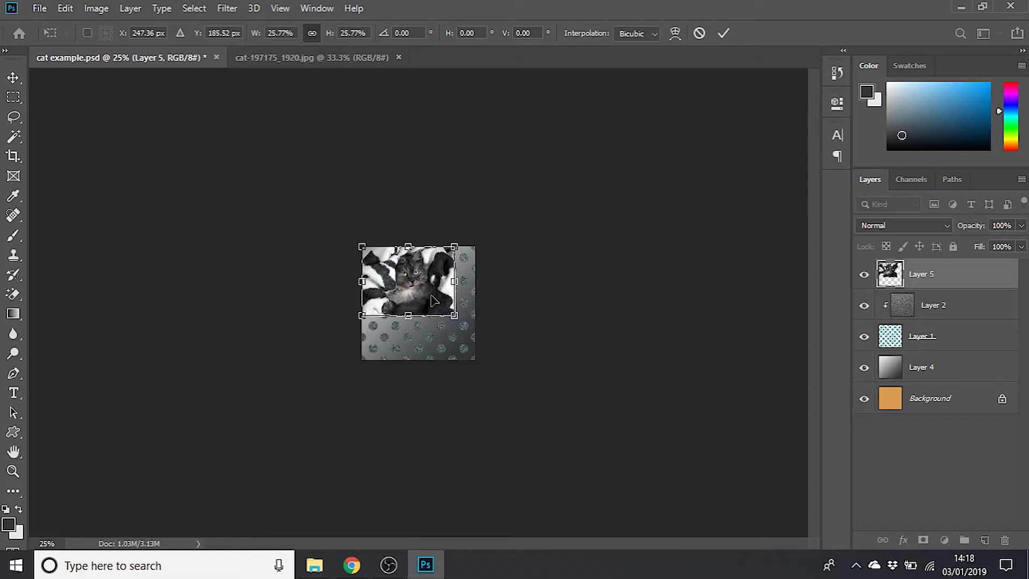
key(ctrl+plus)
key(ctrl+plus)
key(ctrl+plus)
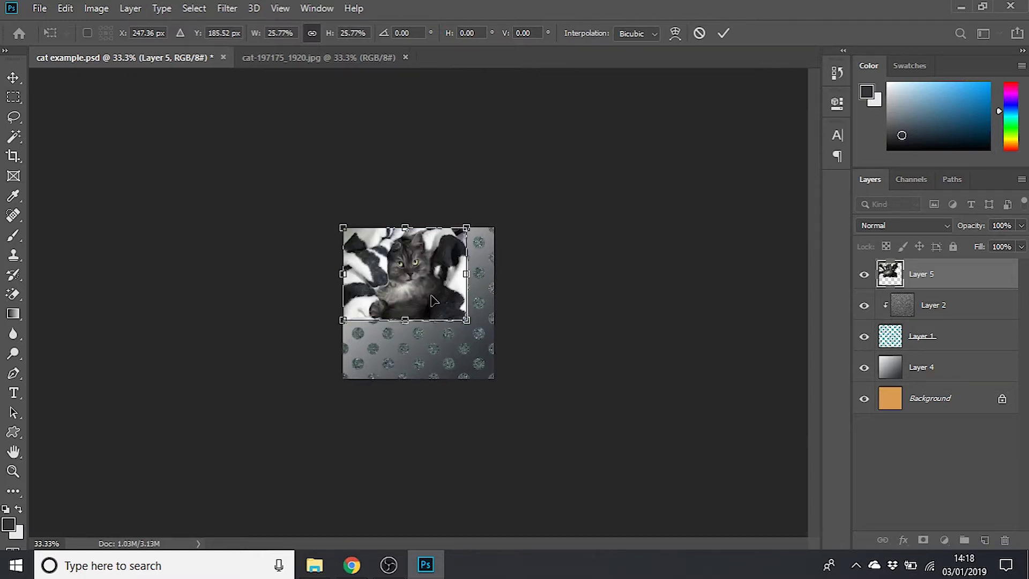
key(ctrl+plus)
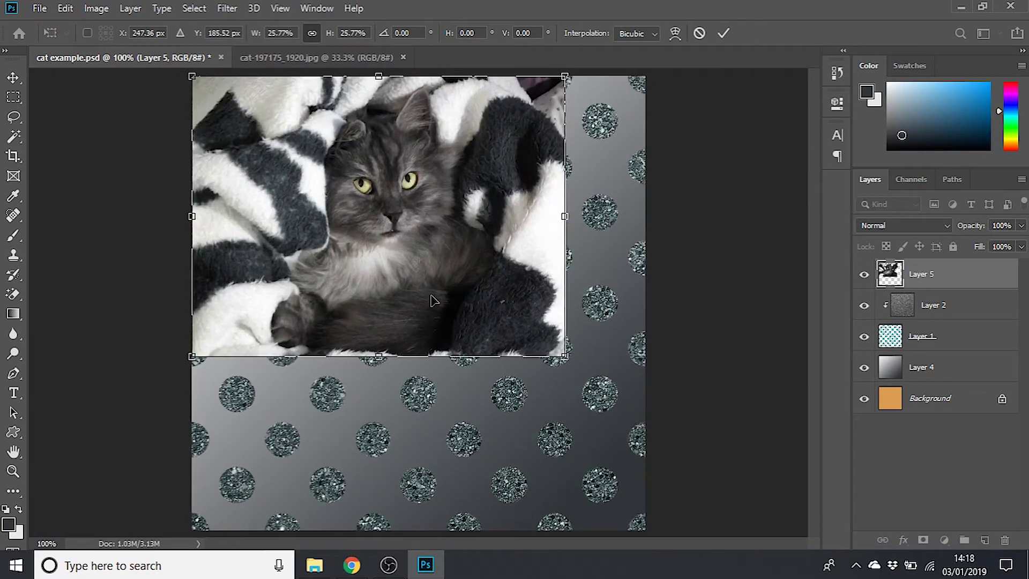
drag(420, 176, 460, 265)
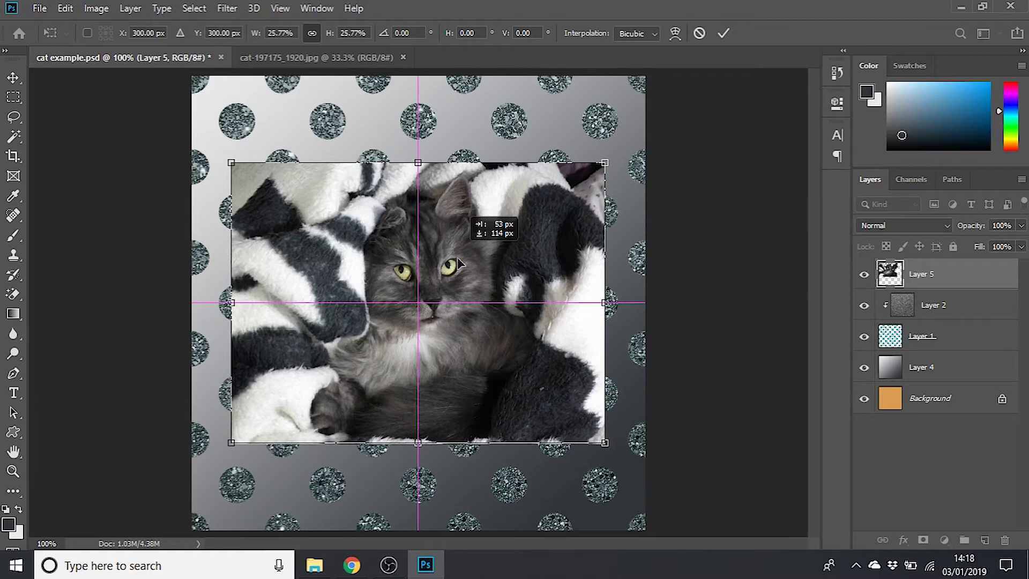
drag(460, 264, 459, 263)
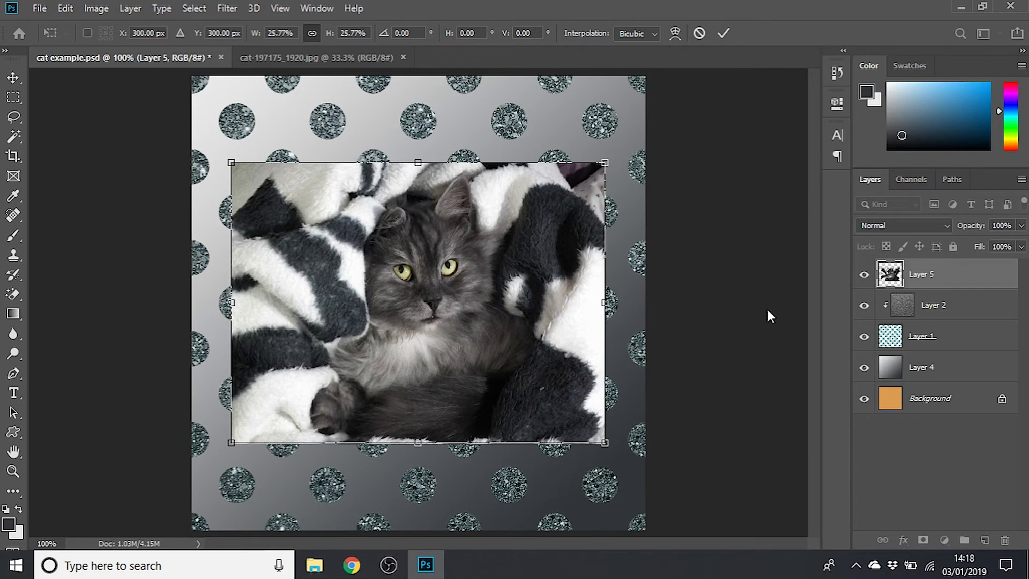
key(Return)
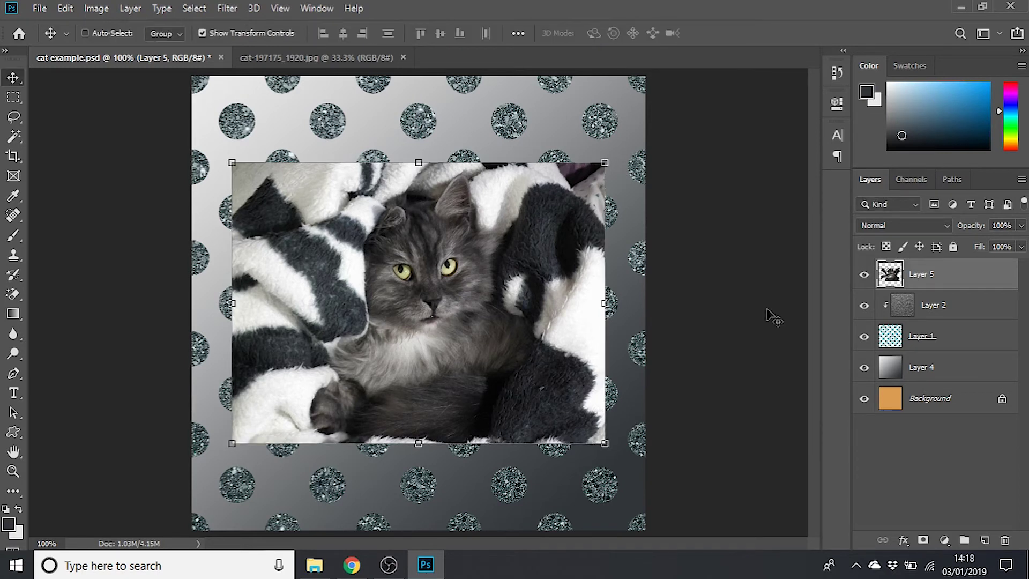